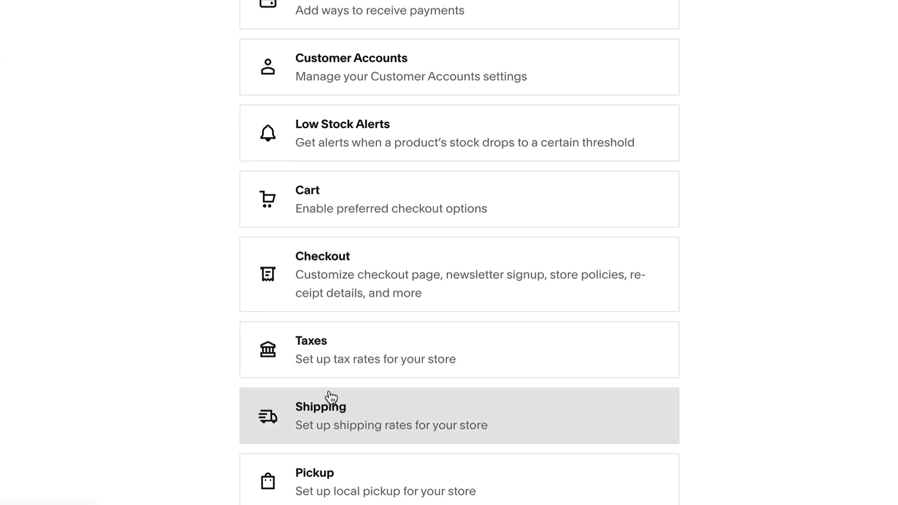
# - Start a new flat-rate shipping option from the Shipping settings and enter its fees
pyautogui.click(332, 396)
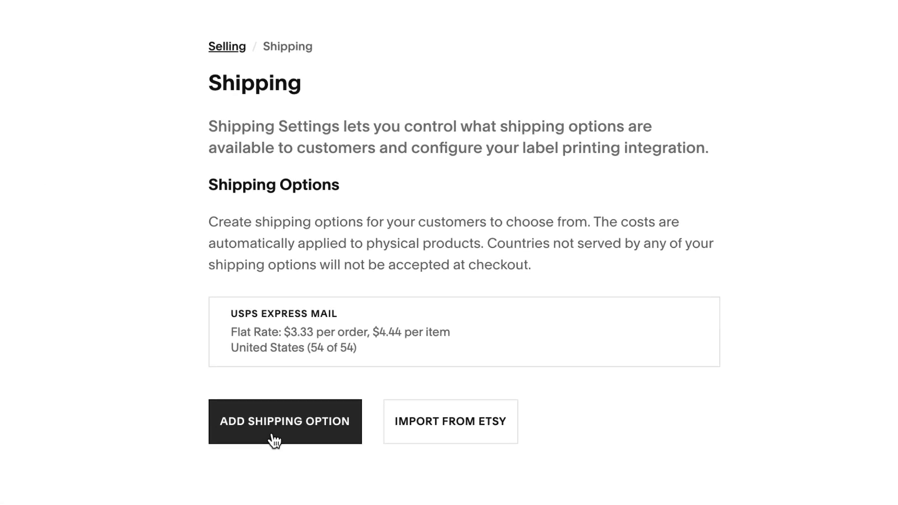
pyautogui.click(274, 441)
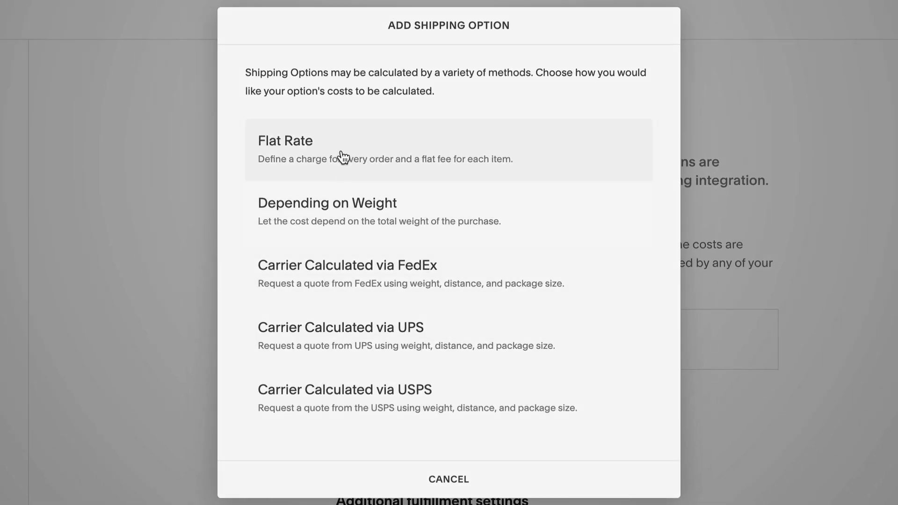
pyautogui.click(344, 158)
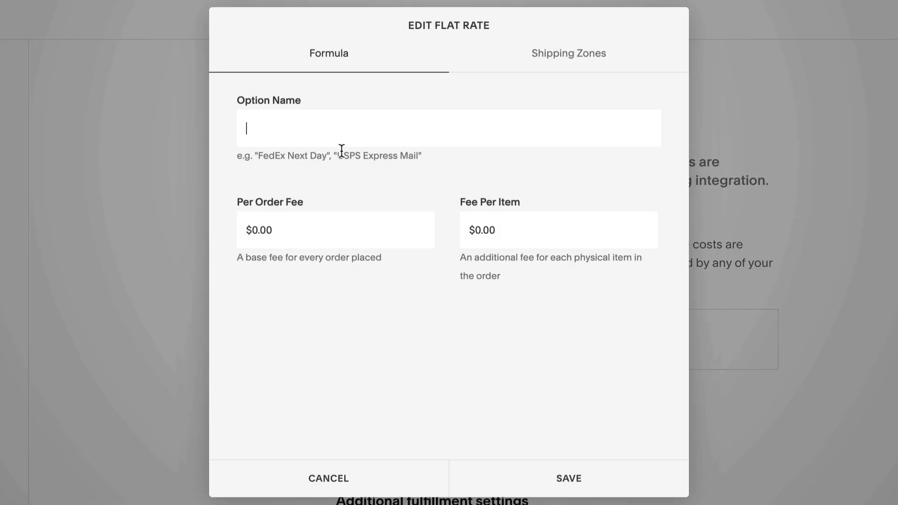
pyautogui.click(321, 215)
pyautogui.write('5')
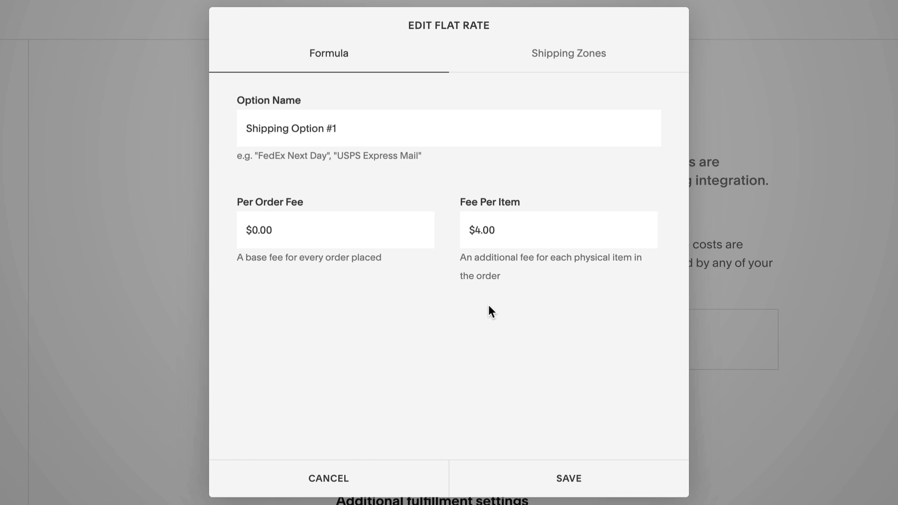
# - Add United States as the flat-rate option's shipping zone
pyautogui.click(546, 59)
pyautogui.click(424, 123)
pyautogui.write('united stat')
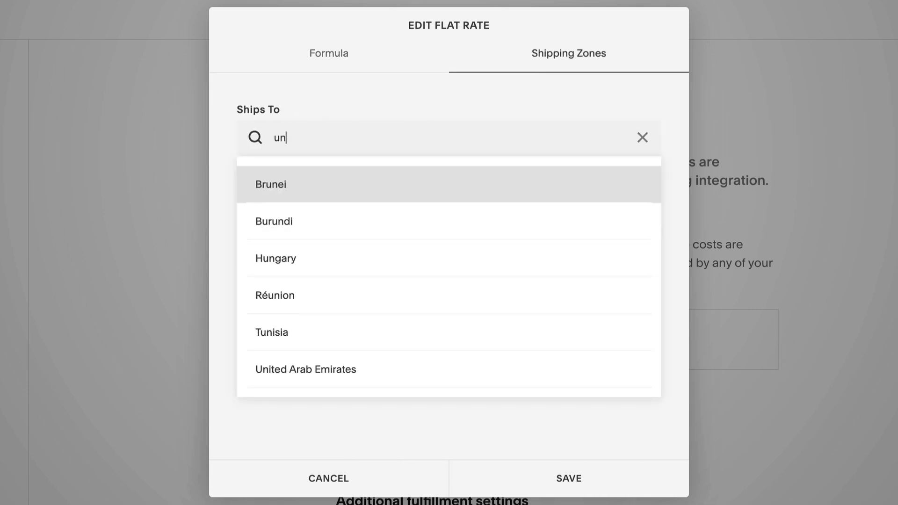
pyautogui.click(368, 202)
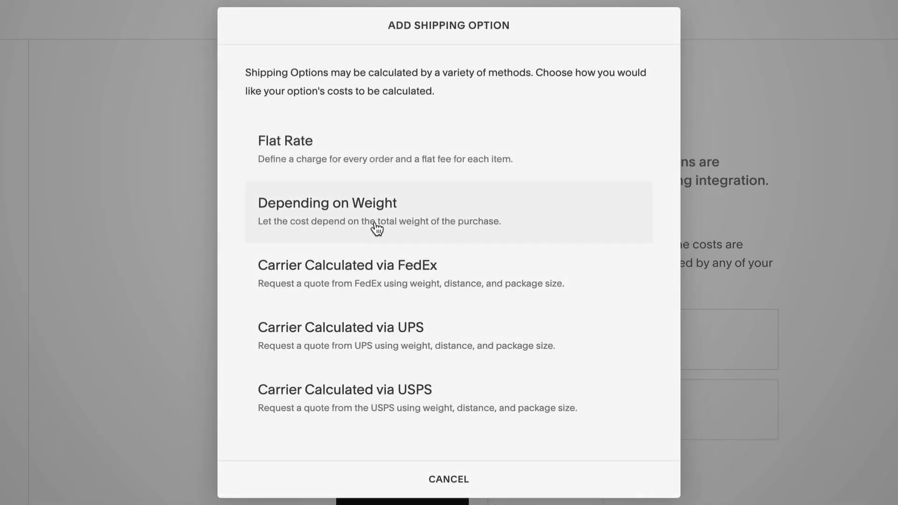
# - Create a weight-based shipping option with an added range up to 3.00 lbs costing 3.5
pyautogui.click(374, 227)
pyautogui.write('Shipping Option #2')
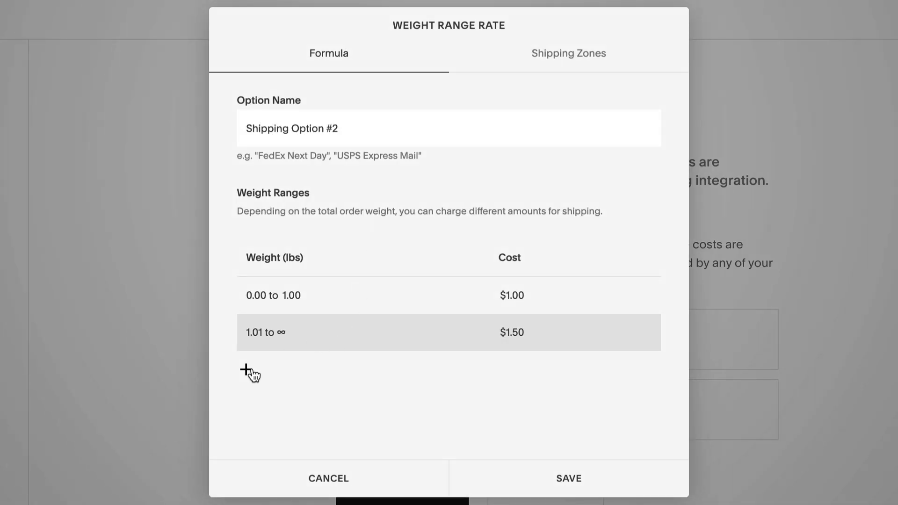
pyautogui.click(251, 370)
pyautogui.click(286, 335)
pyautogui.write('3.')
pyautogui.press('Tab')
pyautogui.write('3.5')
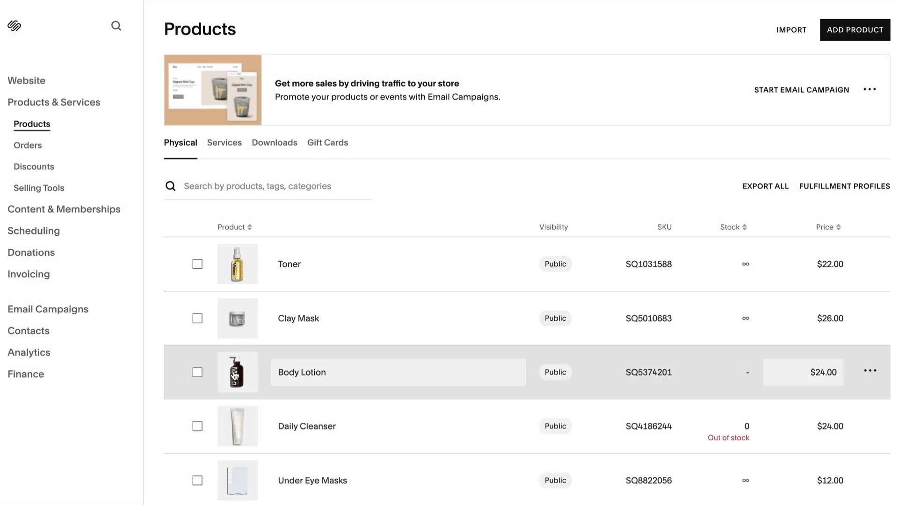
# - Enter 0.5 as the Body Lotion product's weight under Weight and Dimensions
pyautogui.click(232, 377)
pyautogui.scroll(-15, 231, 372)
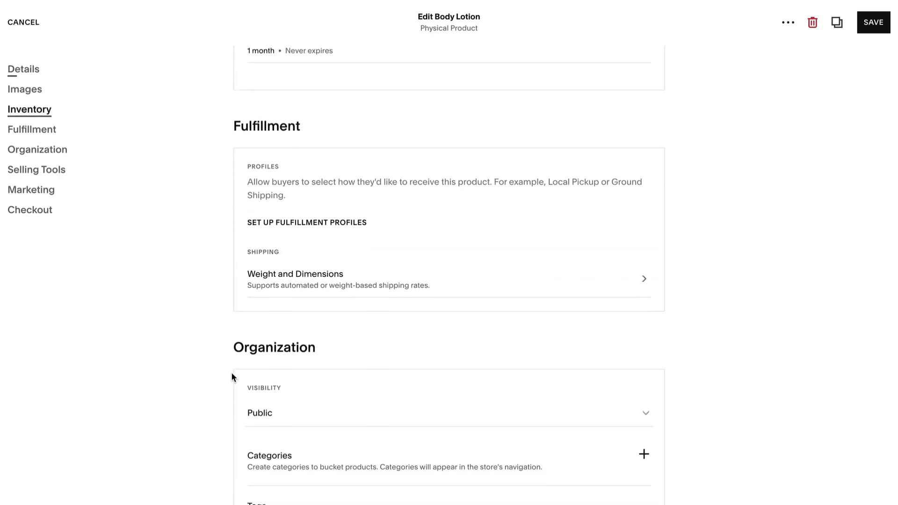
pyautogui.click(296, 280)
pyautogui.click(522, 346)
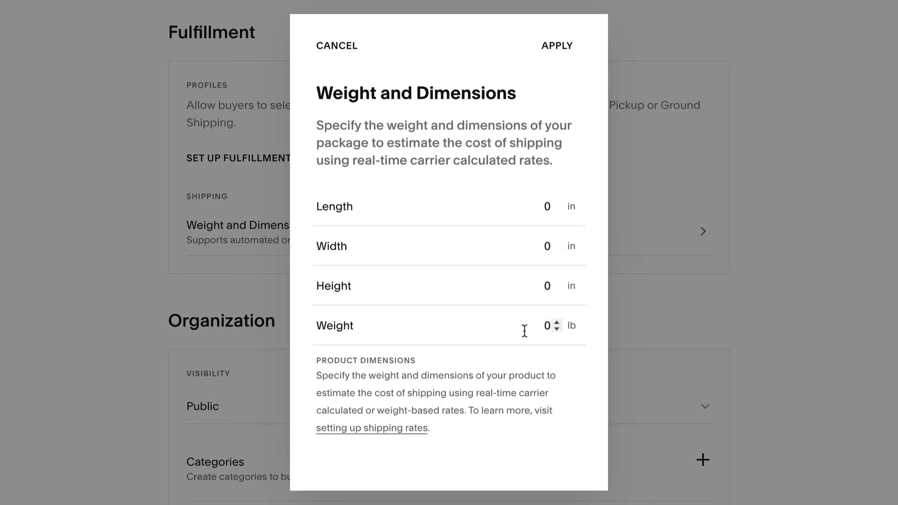
pyautogui.write('0.5')
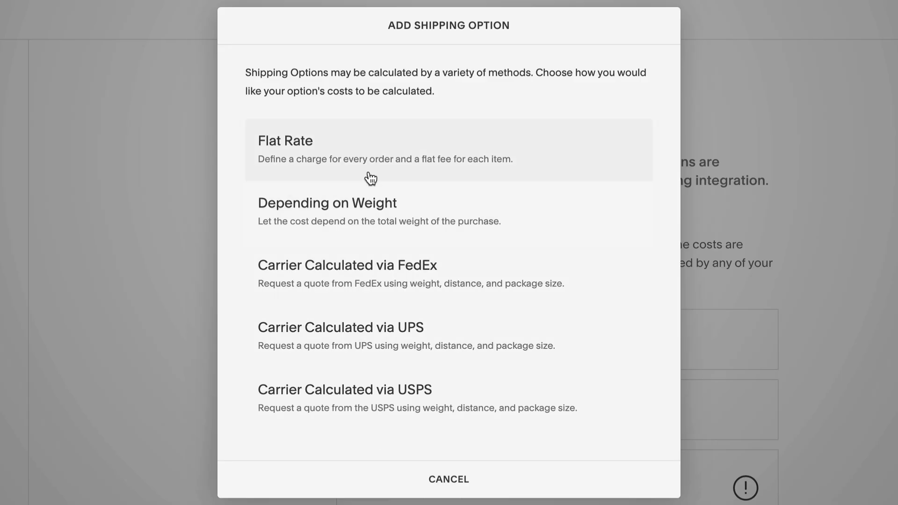
# - Add a fulfillment profile named Lotions with the Free Shipping option ticked
pyautogui.click(367, 176)
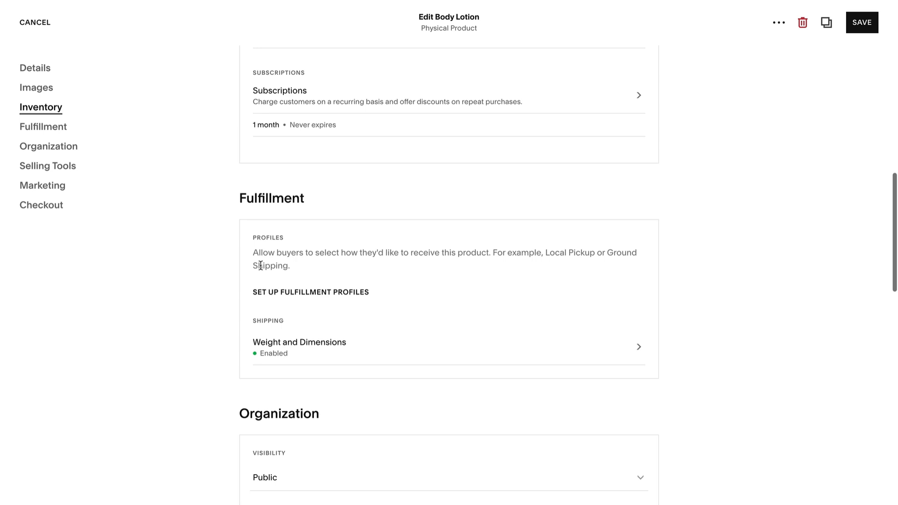
pyautogui.click(296, 289)
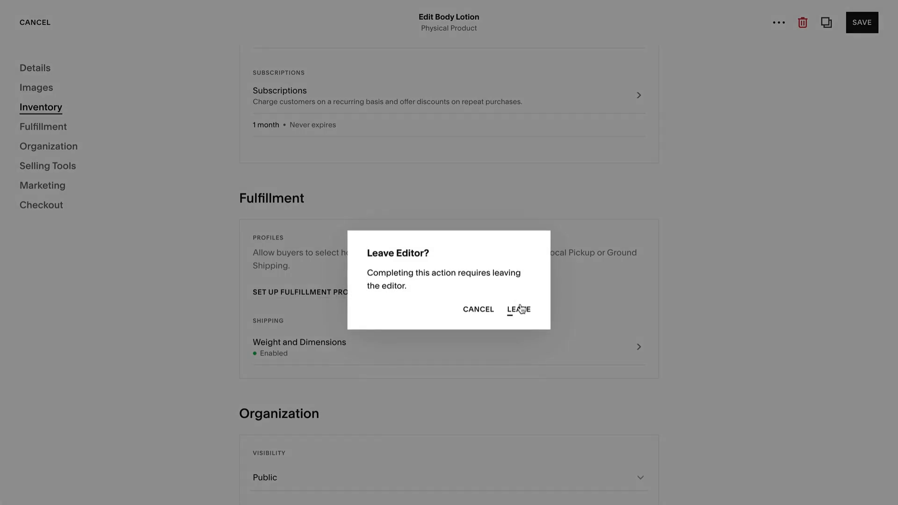
pyautogui.click(520, 308)
pyautogui.click(382, 287)
pyautogui.scroll(-3, 382, 290)
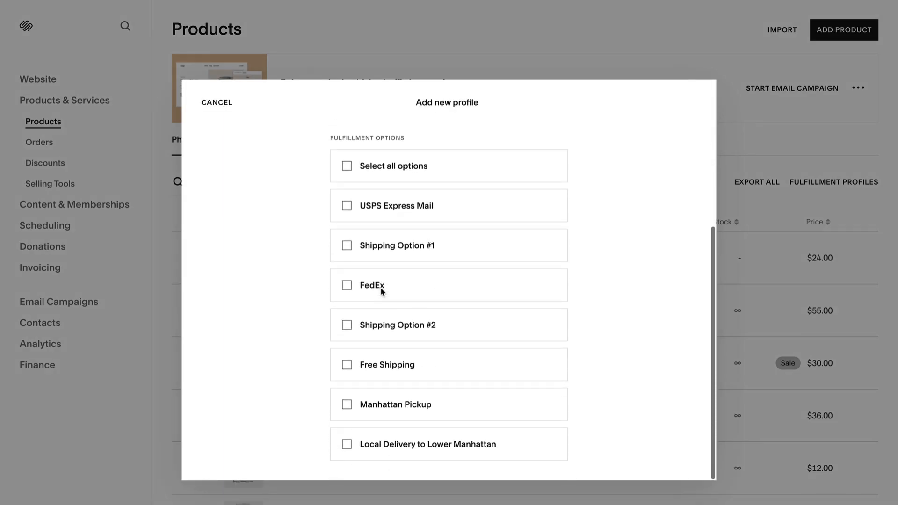
pyautogui.click(348, 365)
pyautogui.scroll(3, 347, 365)
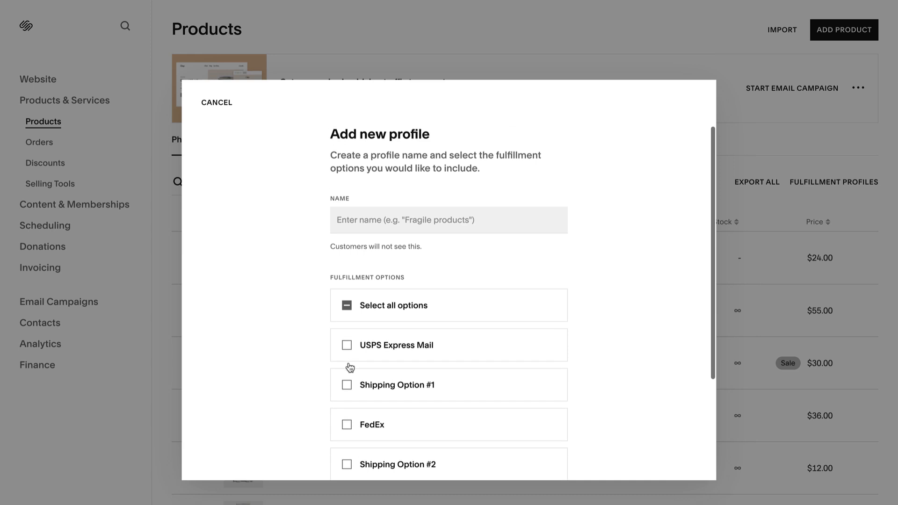
pyautogui.click(361, 220)
pyautogui.write('Lotions')
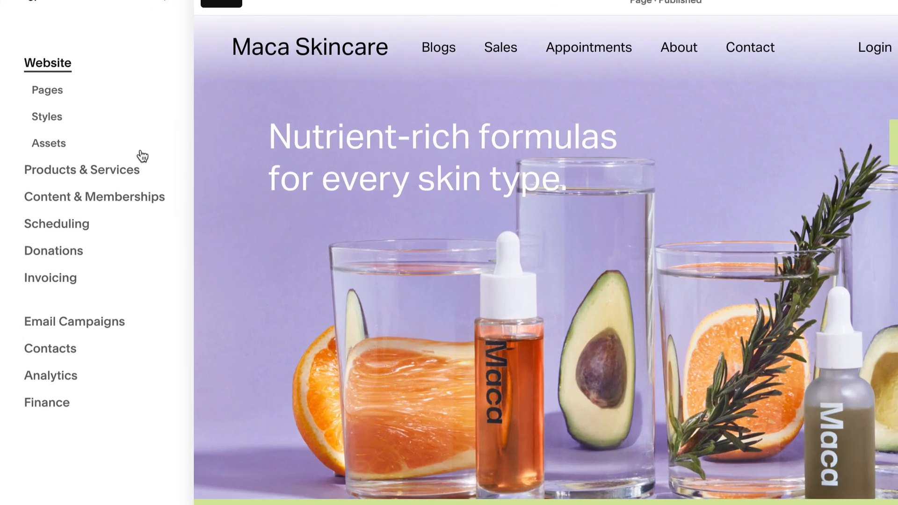
# - Add and save an automatic Free shipping discount named 'Free Shipping' under Discounts
pyautogui.click(110, 161)
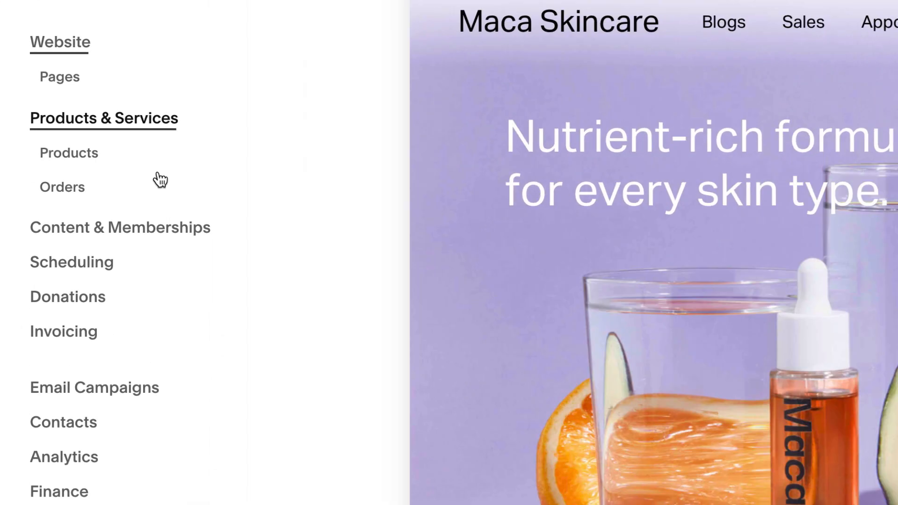
pyautogui.click(99, 182)
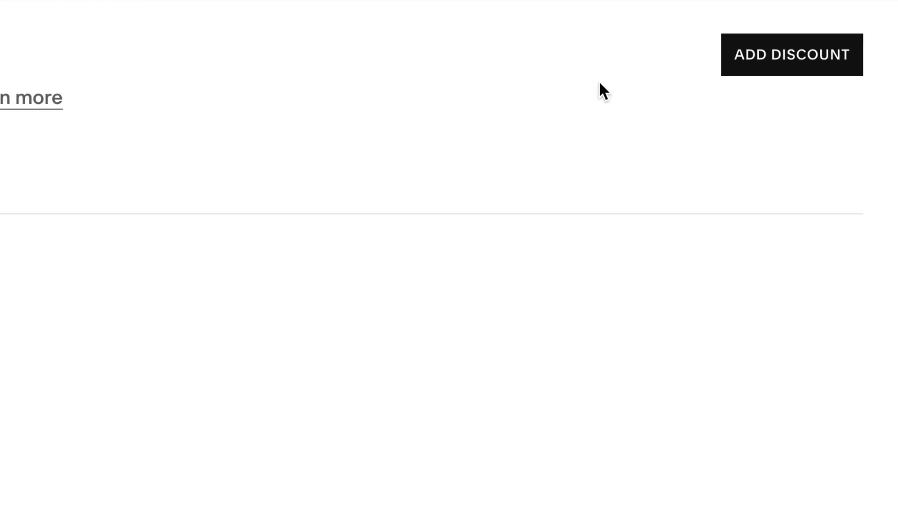
pyautogui.click(726, 70)
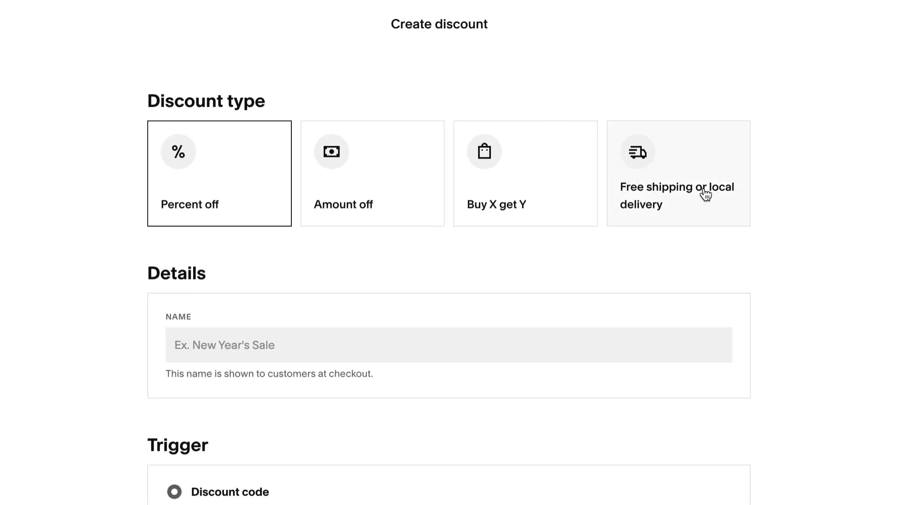
pyautogui.click(705, 194)
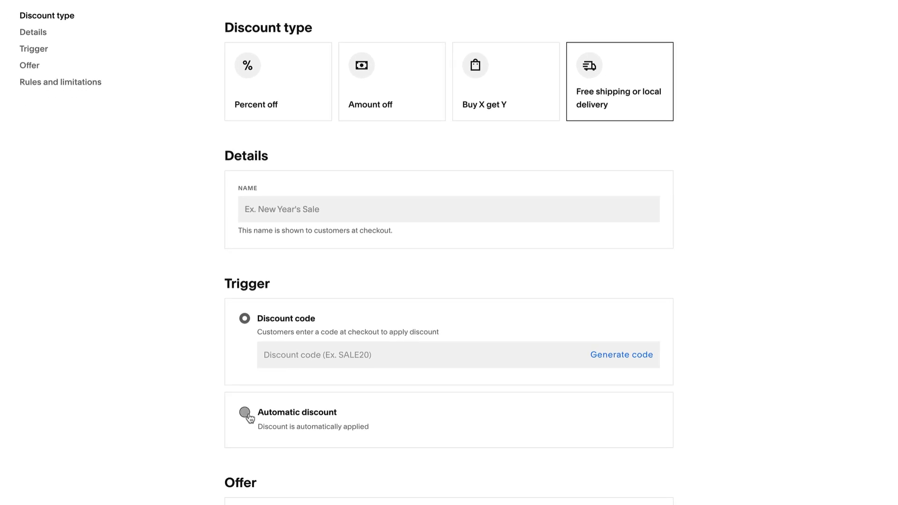
pyautogui.click(244, 412)
pyautogui.click(282, 216)
pyautogui.write('Free Shipping')
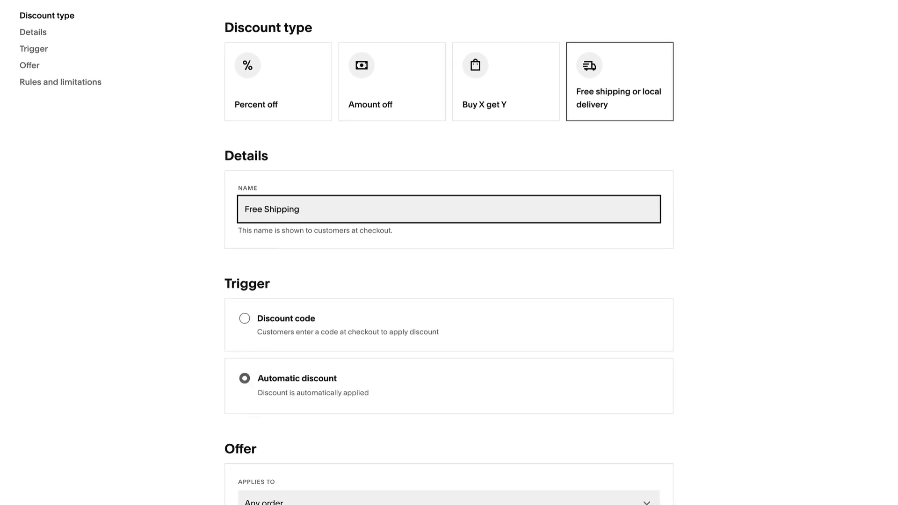
pyautogui.click(833, 42)
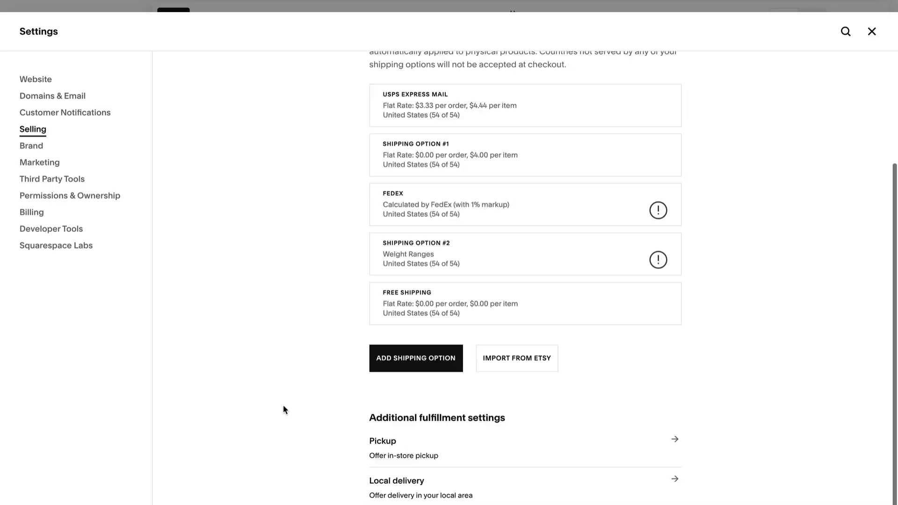
# - Scroll the Shipping settings to view the shipping options and additional fulfillment settings
pyautogui.scroll(-1, 284, 410)
pyautogui.click(462, 396)
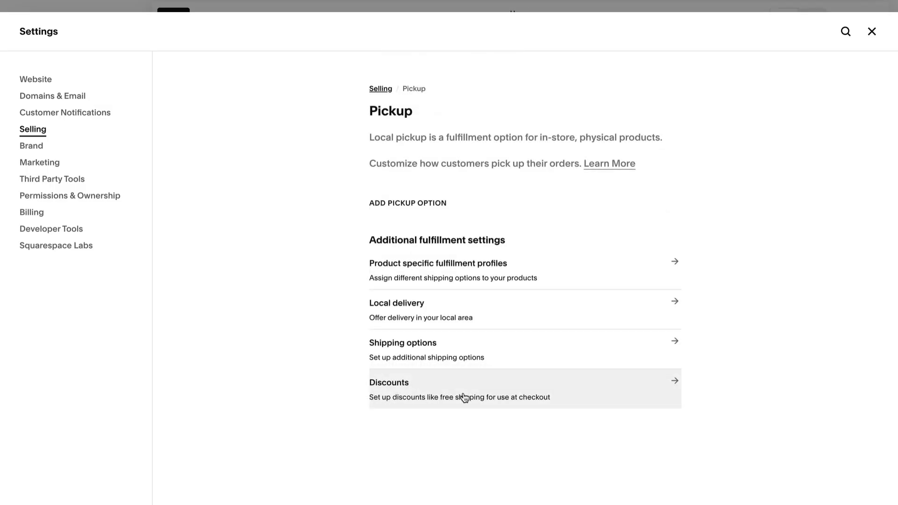
pyautogui.click(427, 206)
pyautogui.click(425, 206)
pyautogui.write('Manhattan Pickup')
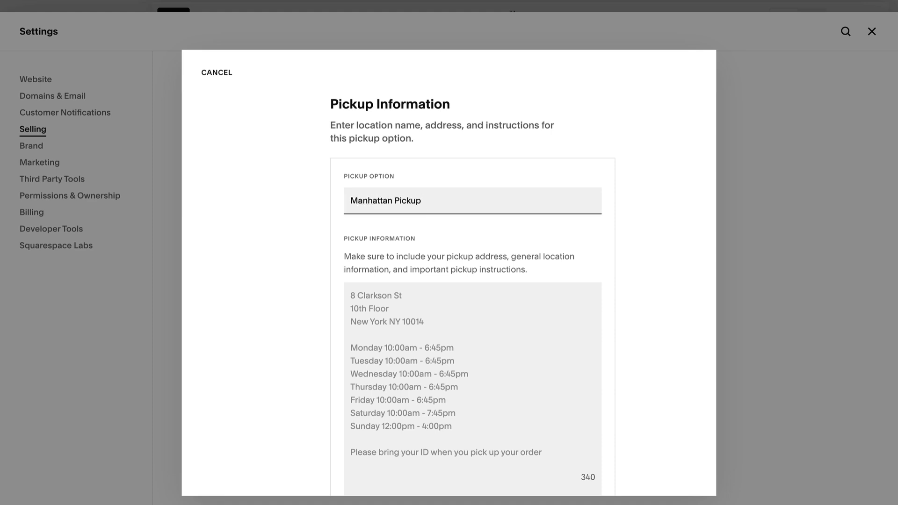
pyautogui.click(405, 294)
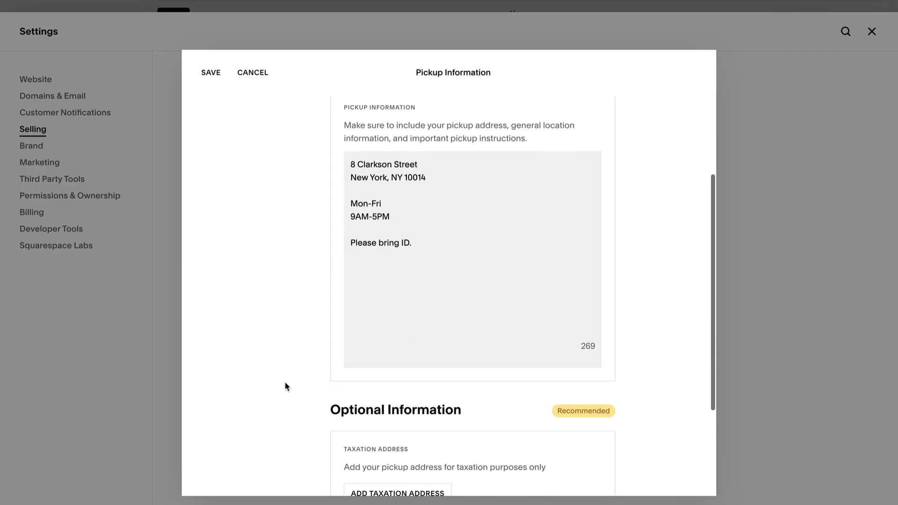
pyautogui.scroll(-3, 285, 385)
pyautogui.scroll(-1, 286, 386)
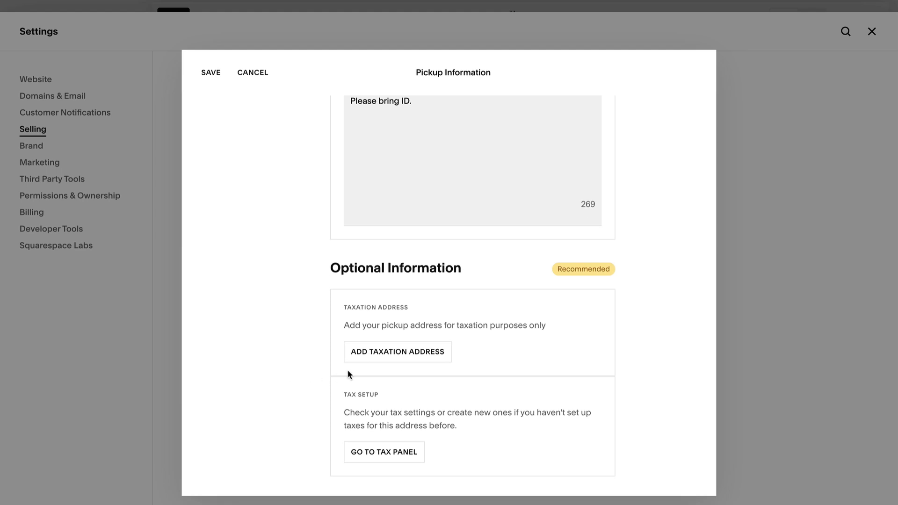
pyautogui.click(371, 363)
pyautogui.click(370, 361)
pyautogui.click(383, 397)
pyautogui.scroll(-4, 383, 397)
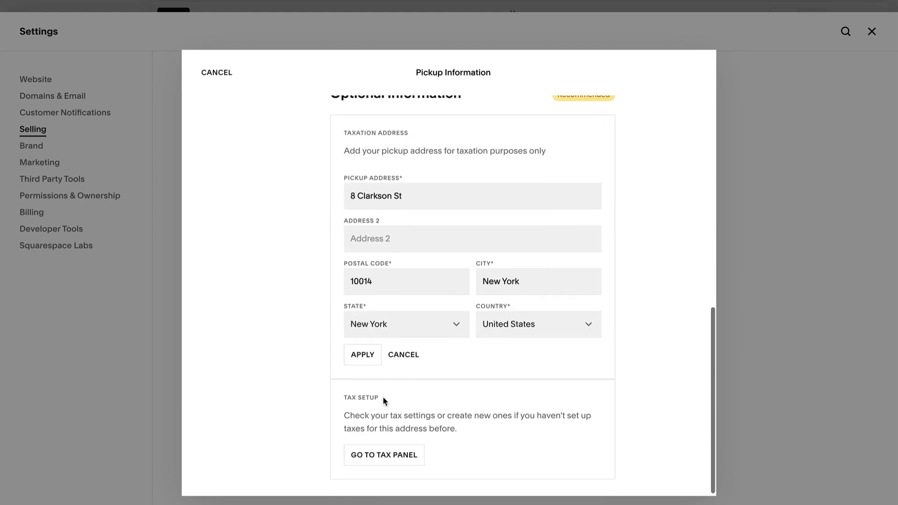
pyautogui.click(364, 358)
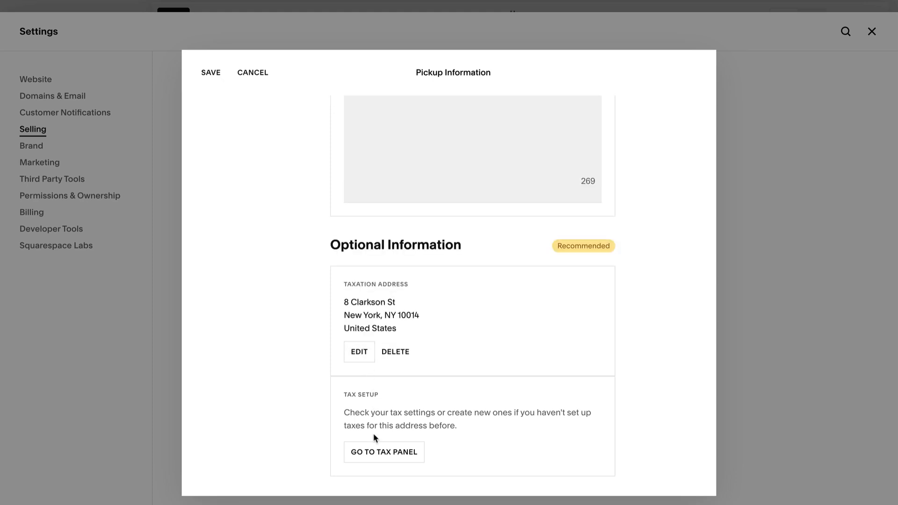
pyautogui.click(379, 453)
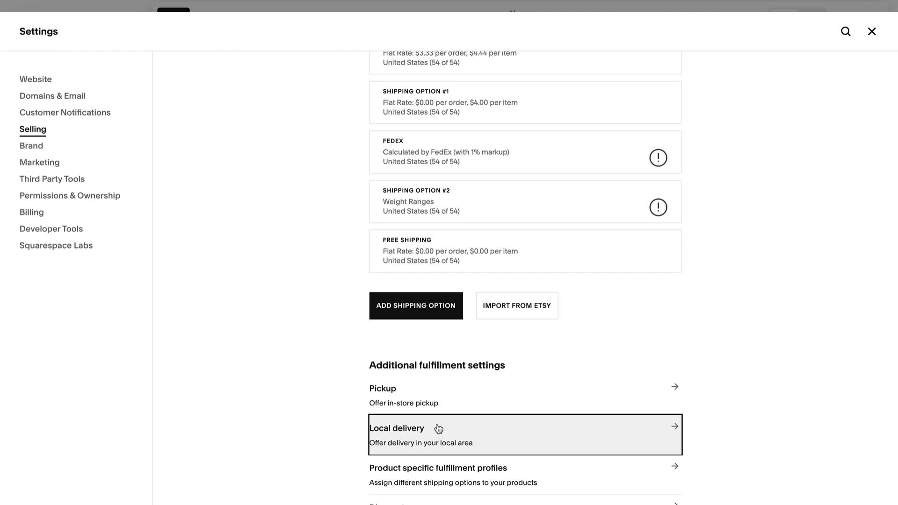
# - Start a new local delivery option for the United States covering ZIP code 10014
pyautogui.click(436, 427)
pyautogui.click(422, 216)
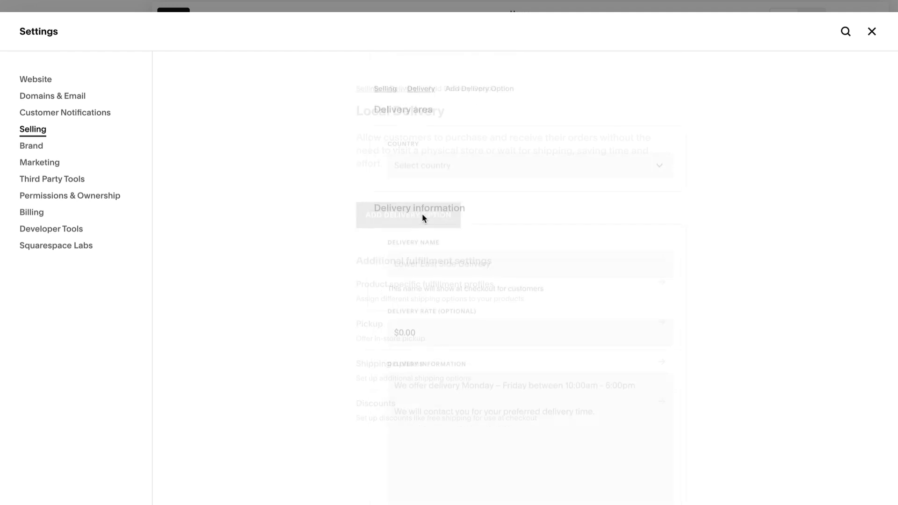
pyautogui.click(434, 174)
pyautogui.scroll(-20, 447, 291)
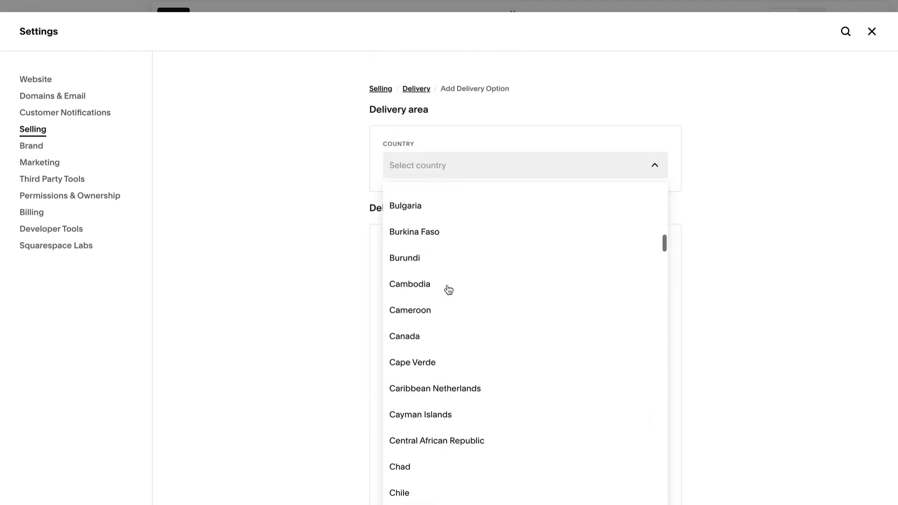
pyautogui.scroll(-15, 448, 290)
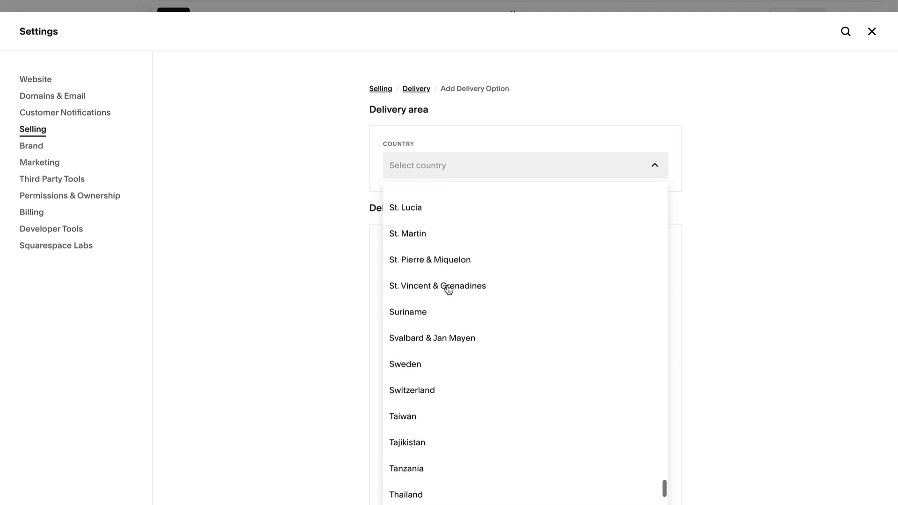
pyautogui.click(447, 289)
pyautogui.click(421, 217)
pyautogui.write('10014')
pyautogui.press('Return')
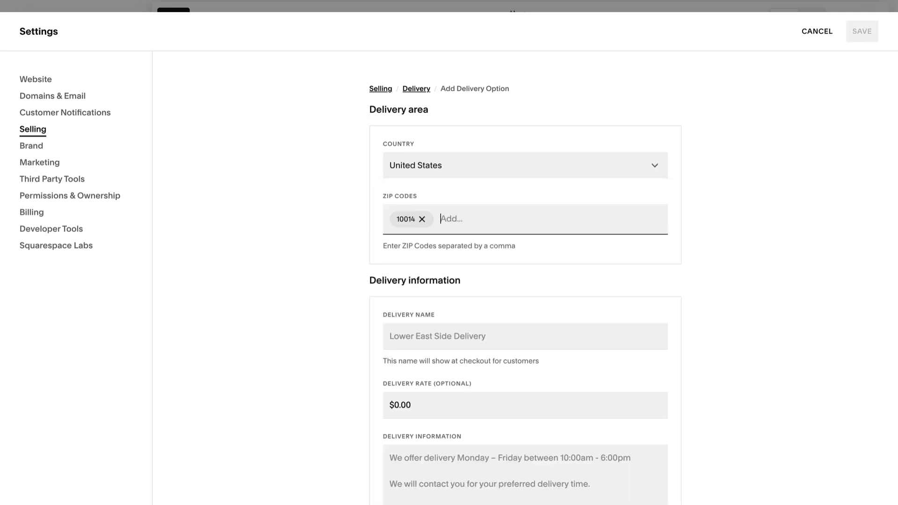
# - Name the delivery option 'Local Delivery to Lower Manhattan' with a $6.50 rate
pyautogui.click(434, 329)
pyautogui.write('Local')
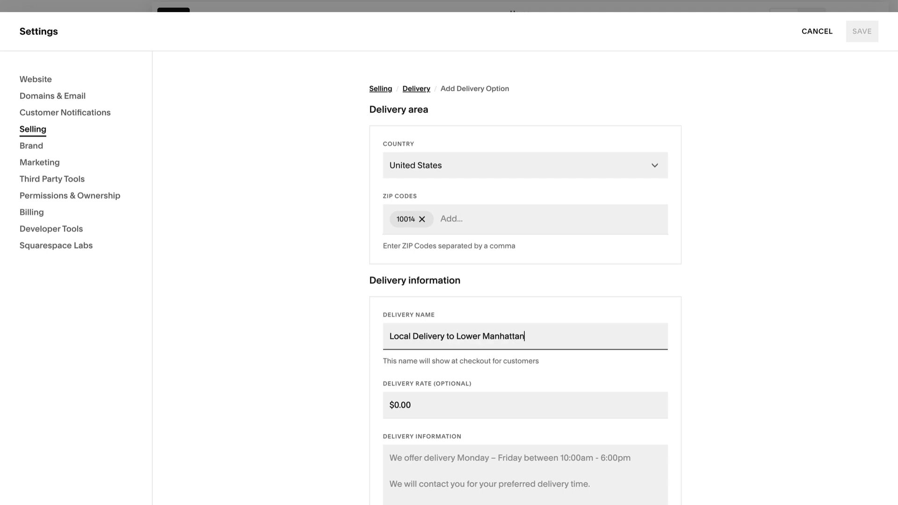
pyautogui.write(' Delivery to Lower Manhattan')
pyautogui.scroll(-1, 364, 382)
pyautogui.click(406, 360)
pyautogui.write('6.50')
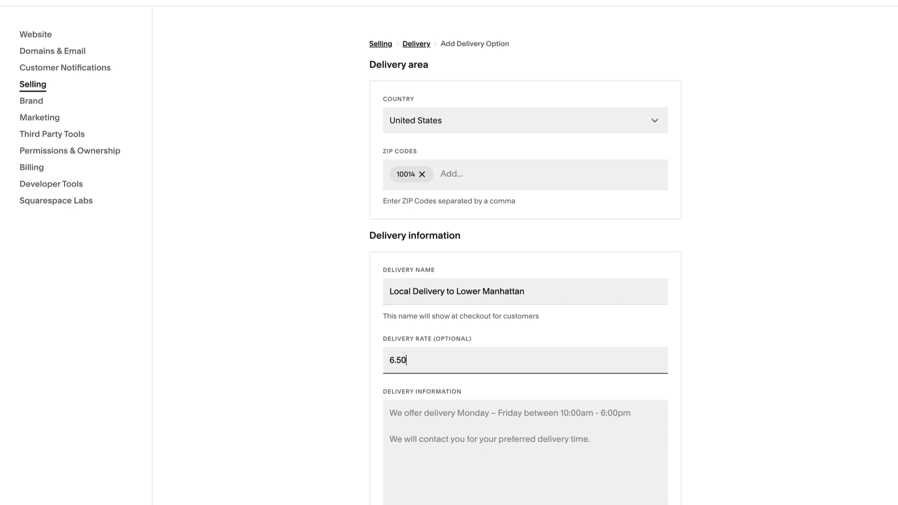
pyautogui.click(687, 398)
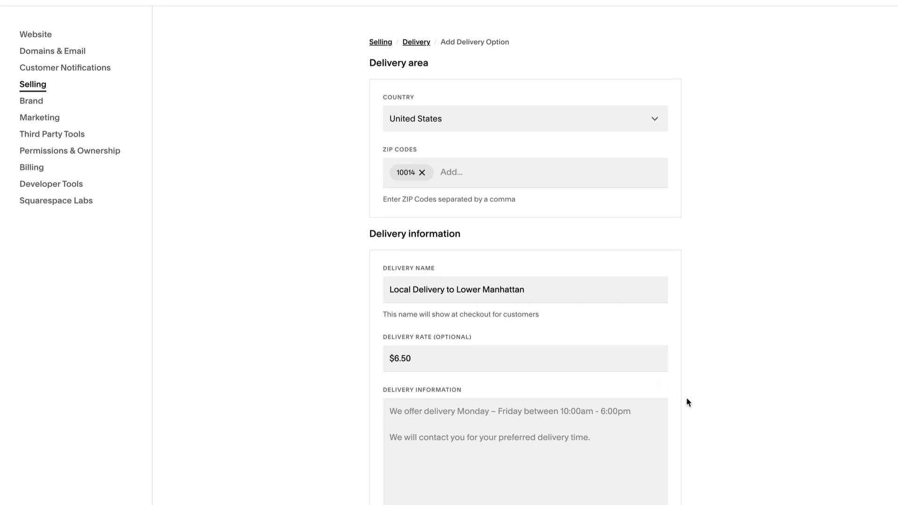
# - Add Monday-Friday 9am-5pm delivery information and save the local delivery option
pyautogui.scroll(-3, 686, 397)
pyautogui.click(513, 293)
pyautogui.write('We deliver Monday through Friday 9am-5pm')
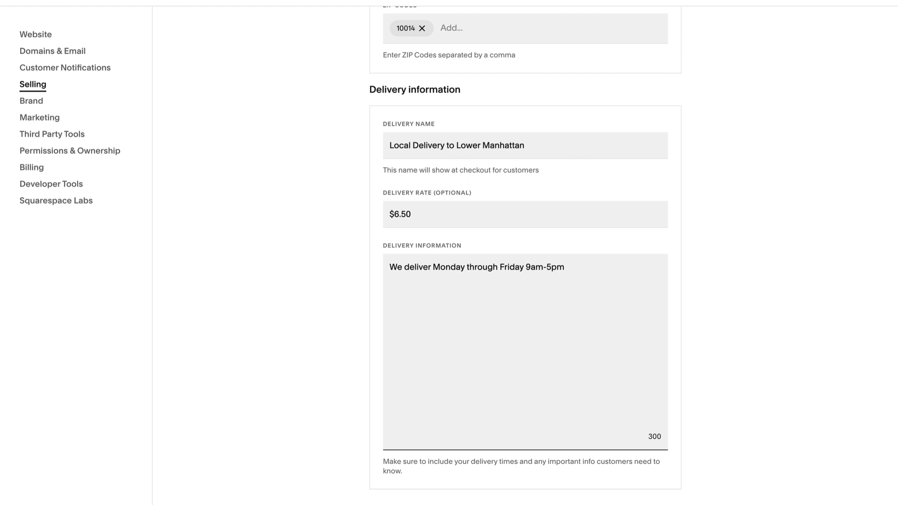
pyautogui.scroll(1, 698, 197)
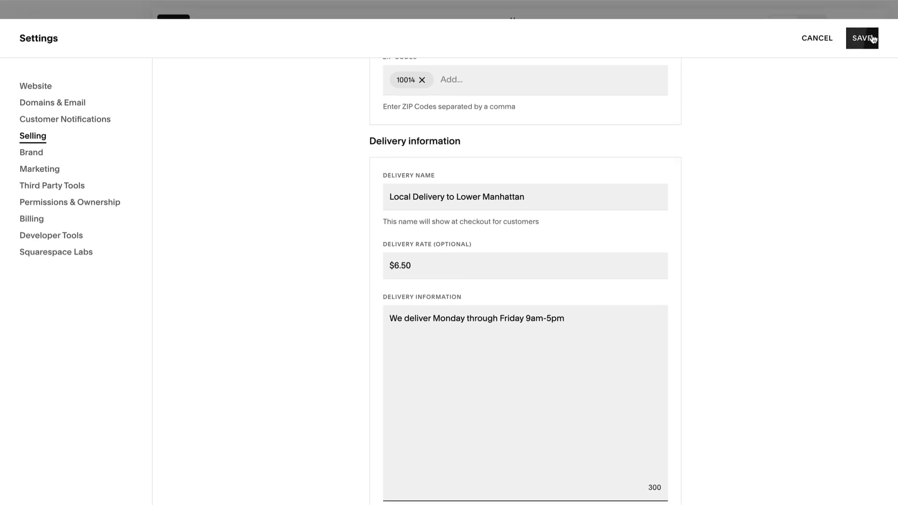
pyautogui.click(866, 37)
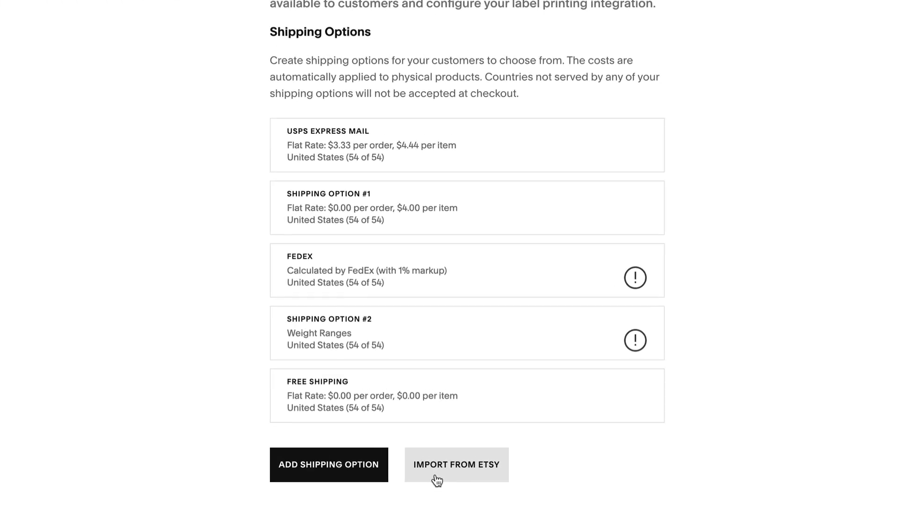
# - Start importing shipping profiles from Etsy on the Shipping page
pyautogui.click(505, 504)
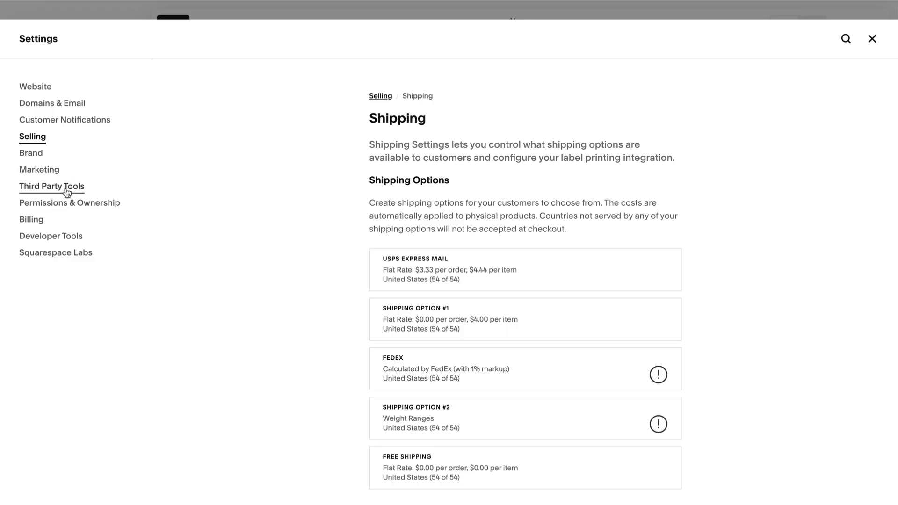
# - From Third Party Tools, search the Extensions catalogue for 'shippo' and then 'easyship'
pyautogui.click(66, 192)
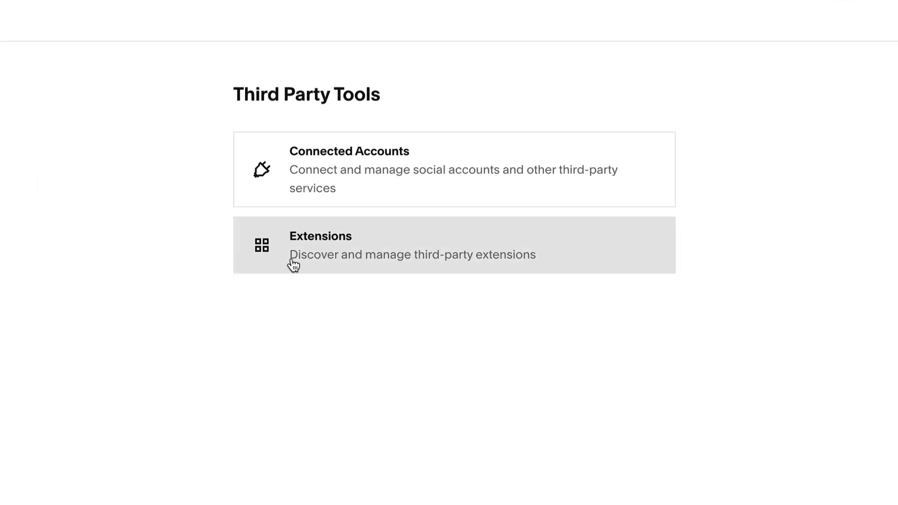
pyautogui.click(293, 265)
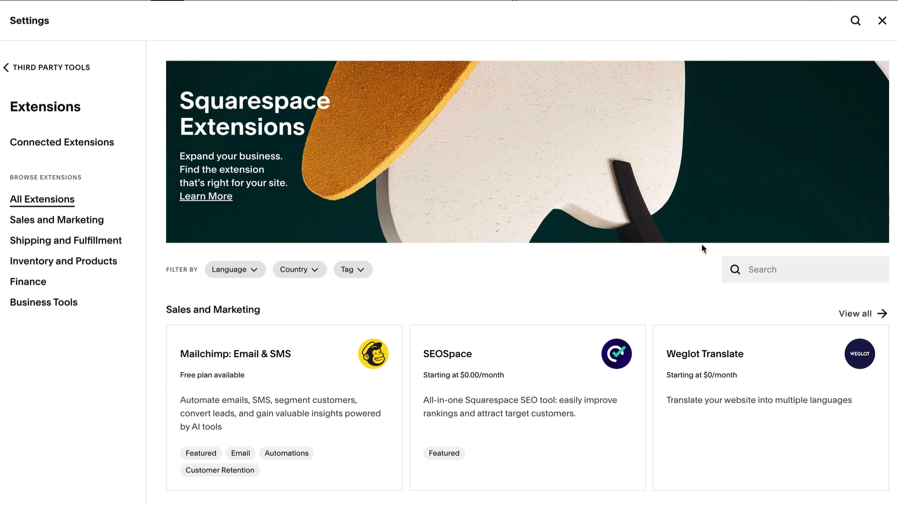
pyautogui.click(742, 271)
pyautogui.write('shippo')
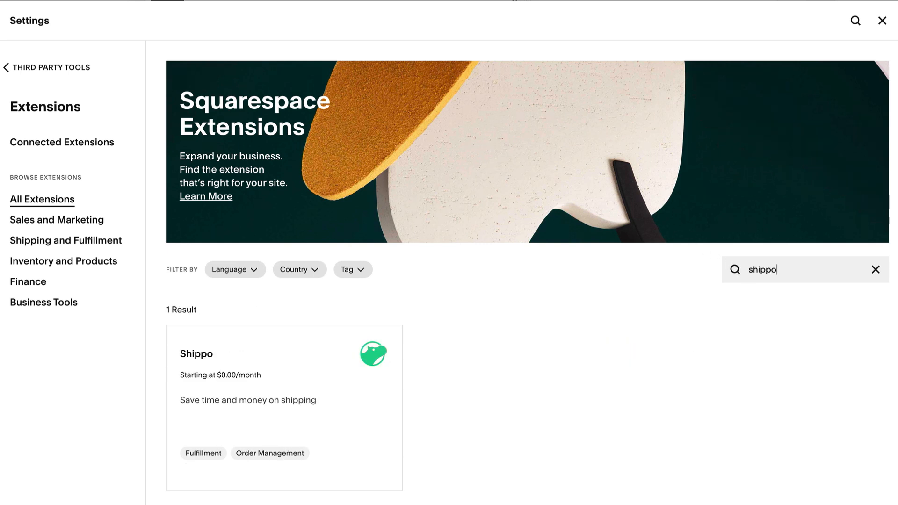
pyautogui.write('easys')
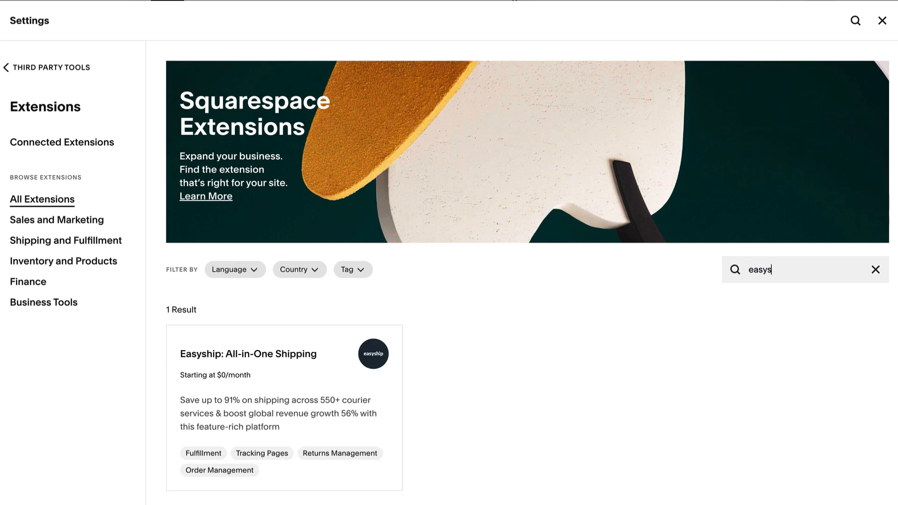